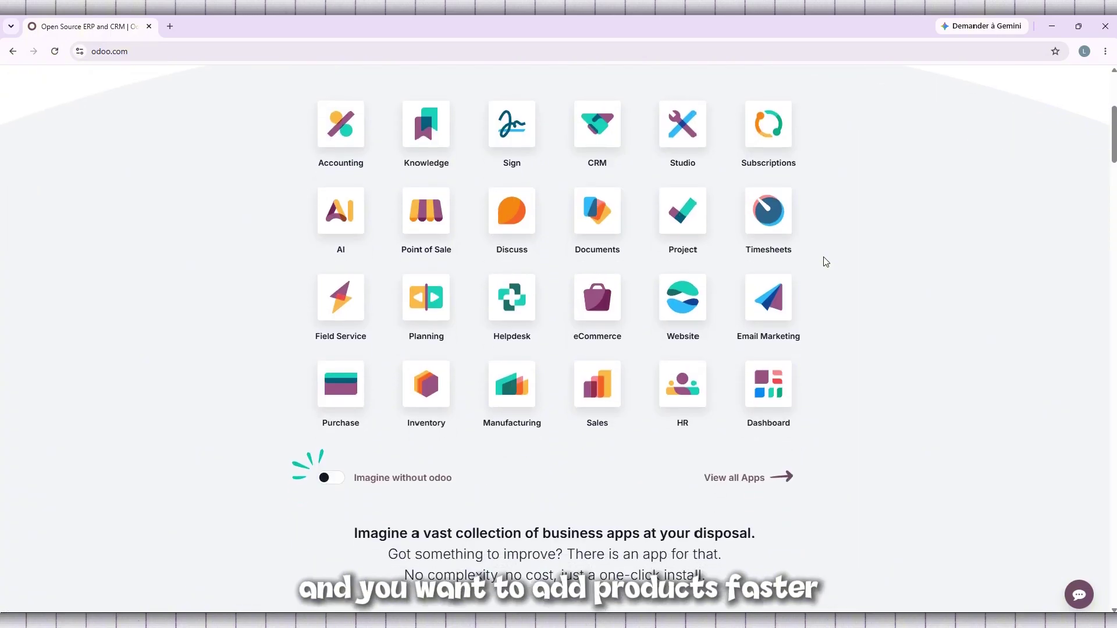
scroll(827, 262, "down", 4)
scroll(826, 261, "down", 5)
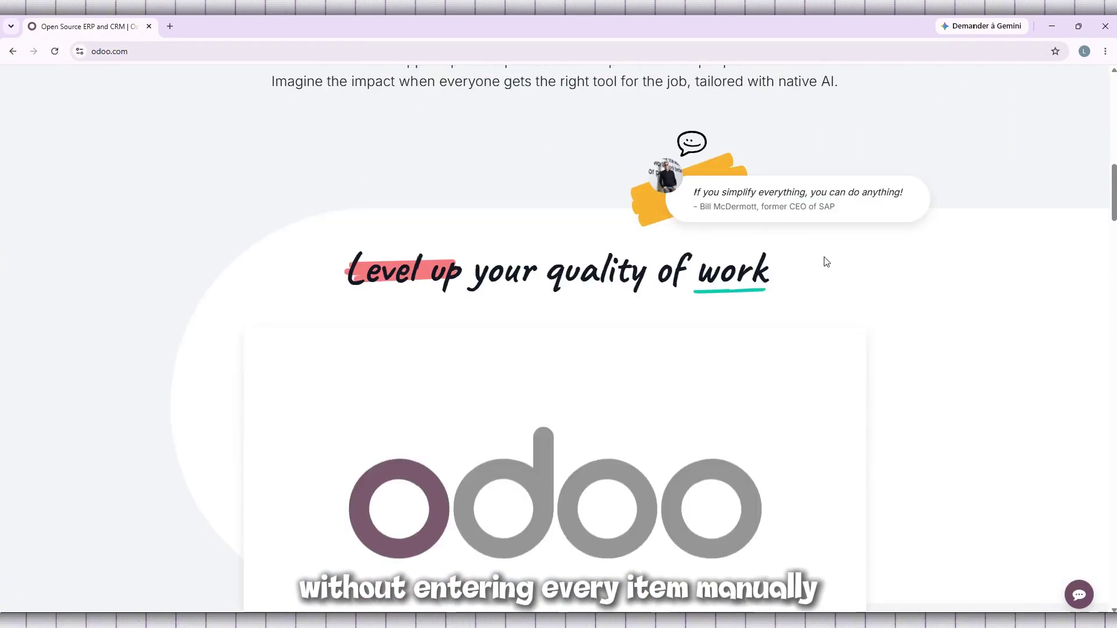
scroll(825, 259, "up", 5)
scroll(827, 261, "up", 8)
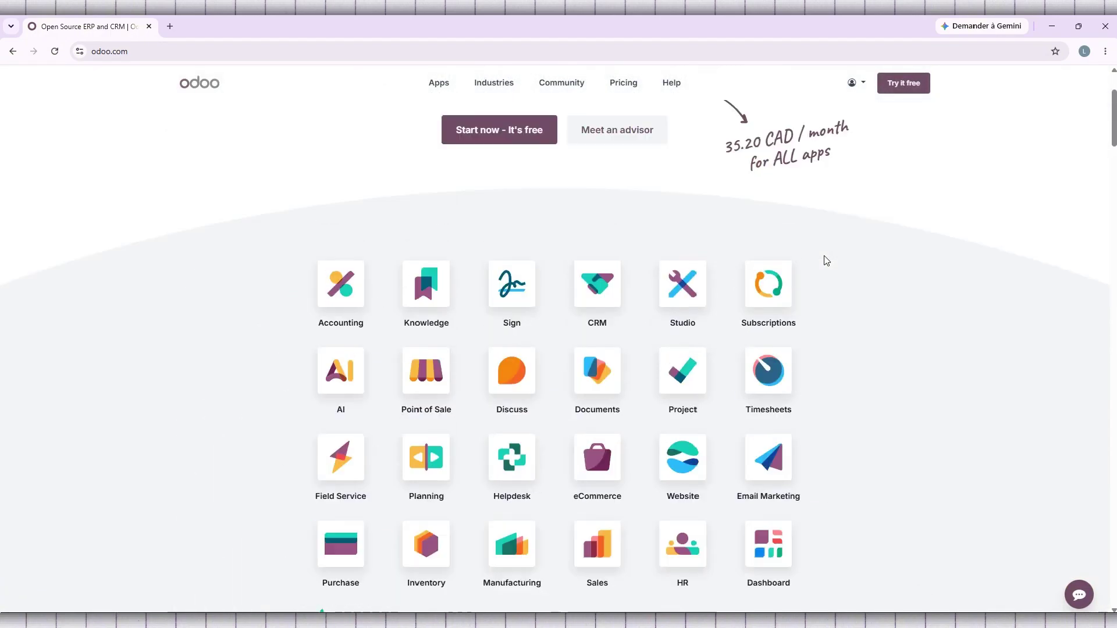
Open the account's database list and connect to the tutorly database.
left_click(860, 87)
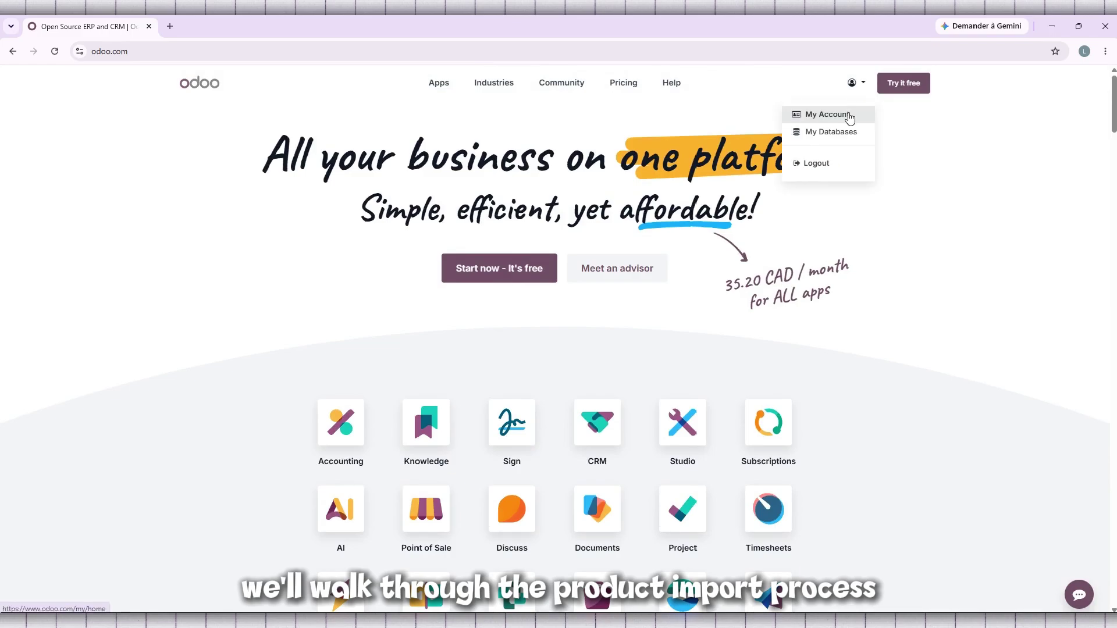
left_click(817, 133)
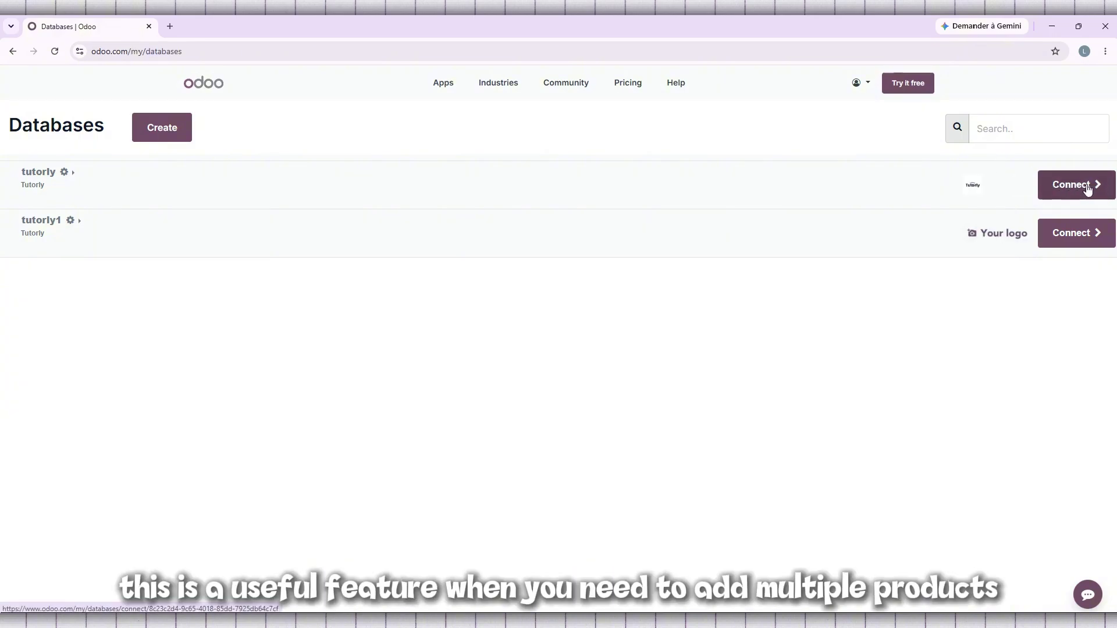
left_click(1063, 188)
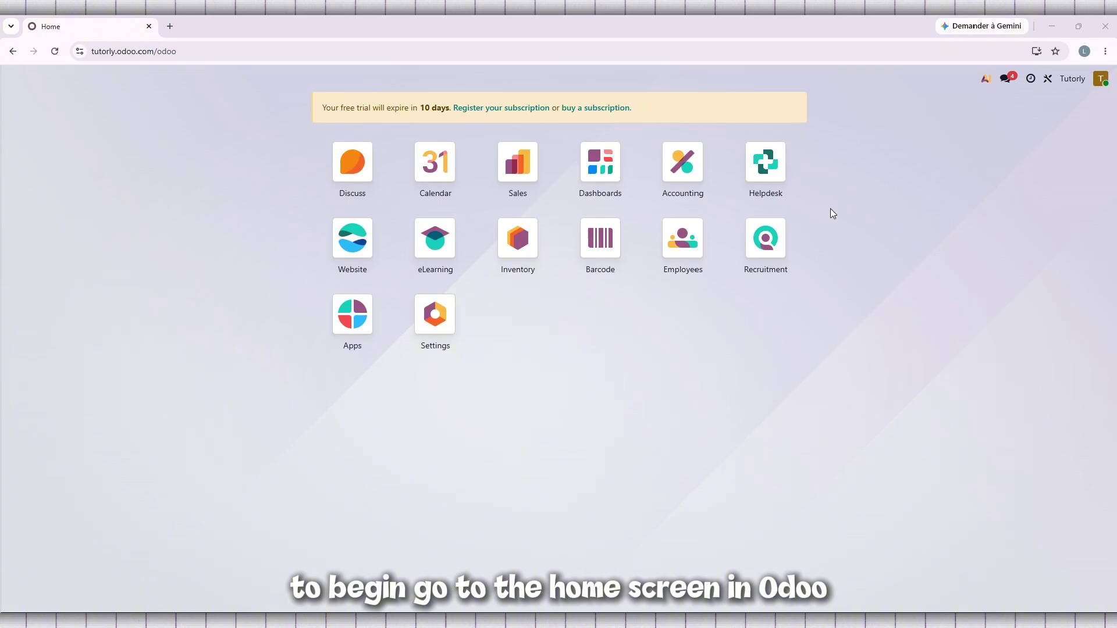
Search the home screen's commands for "products" and open the Sales / Products / Products page.
left_click(234, 50)
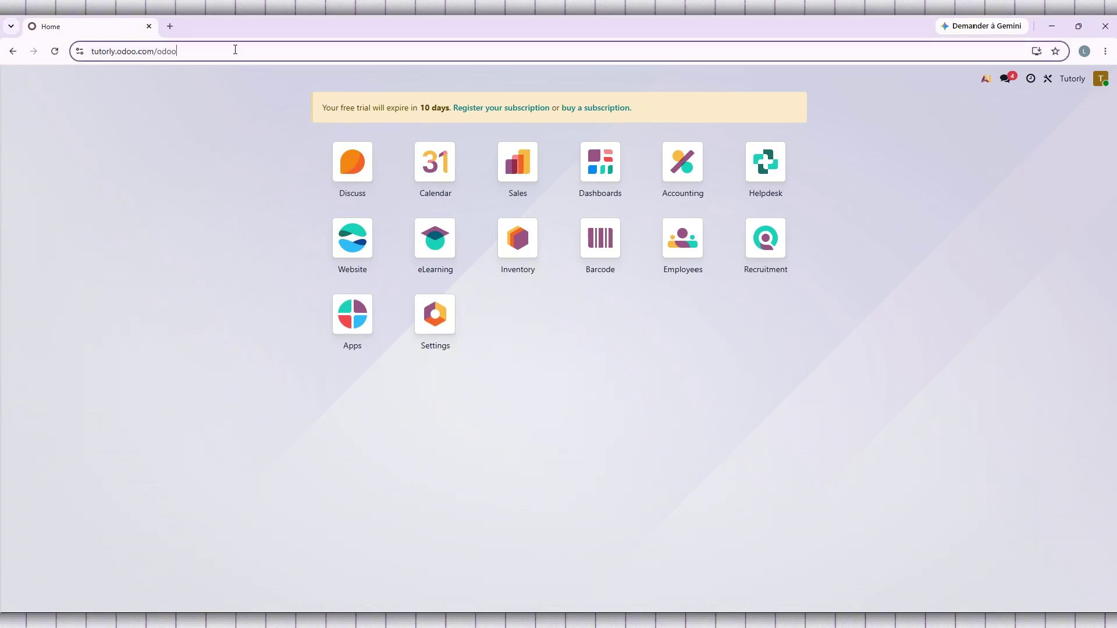
left_click(222, 185)
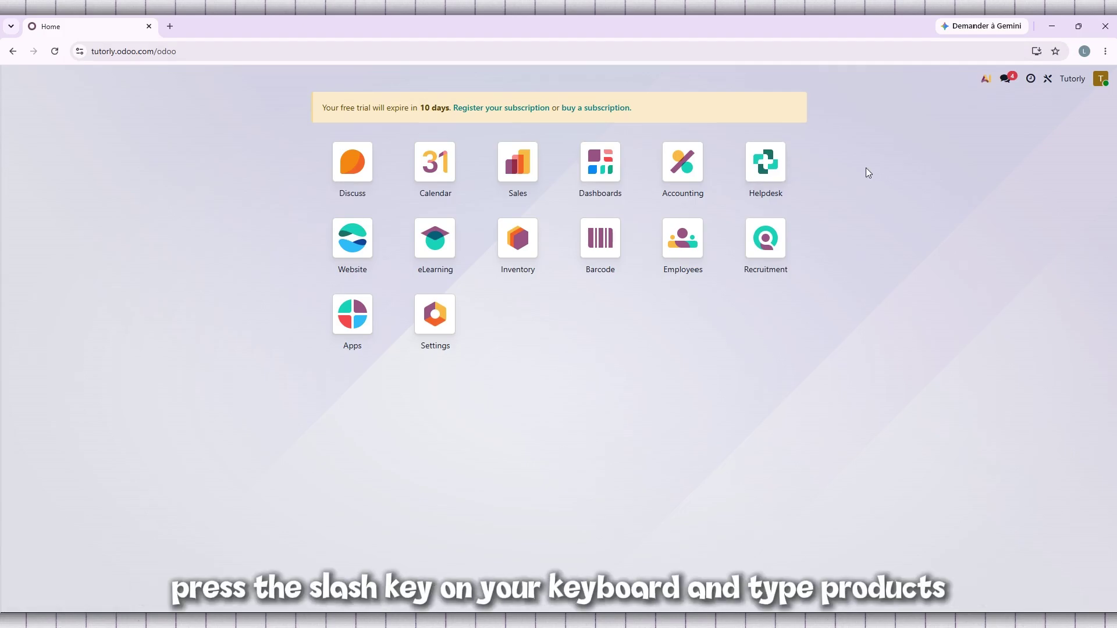
key("slash")
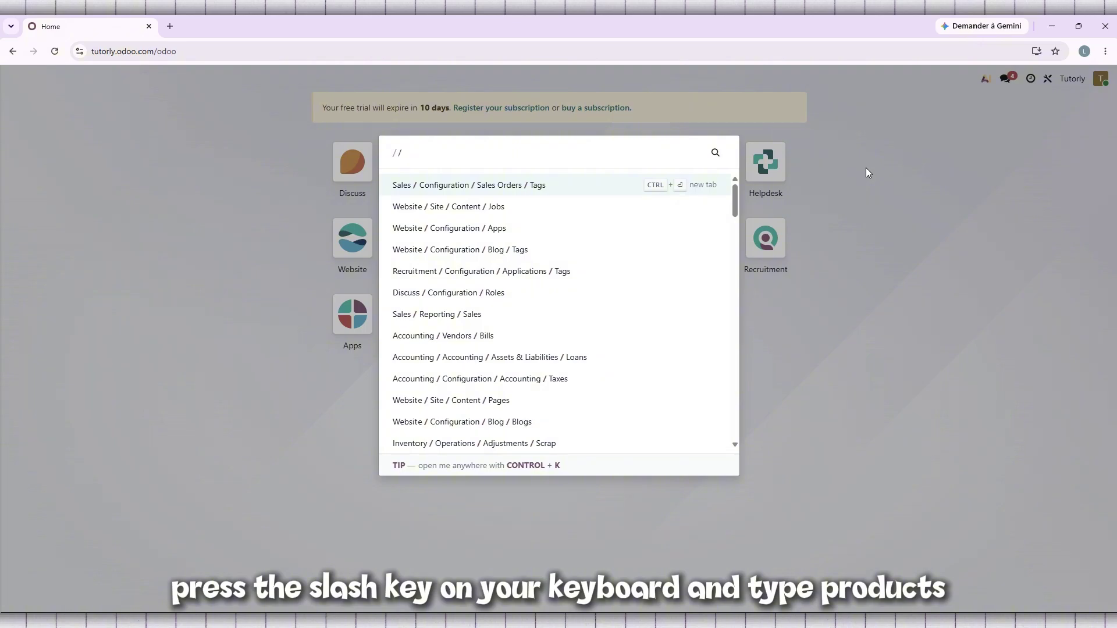
type("pro")
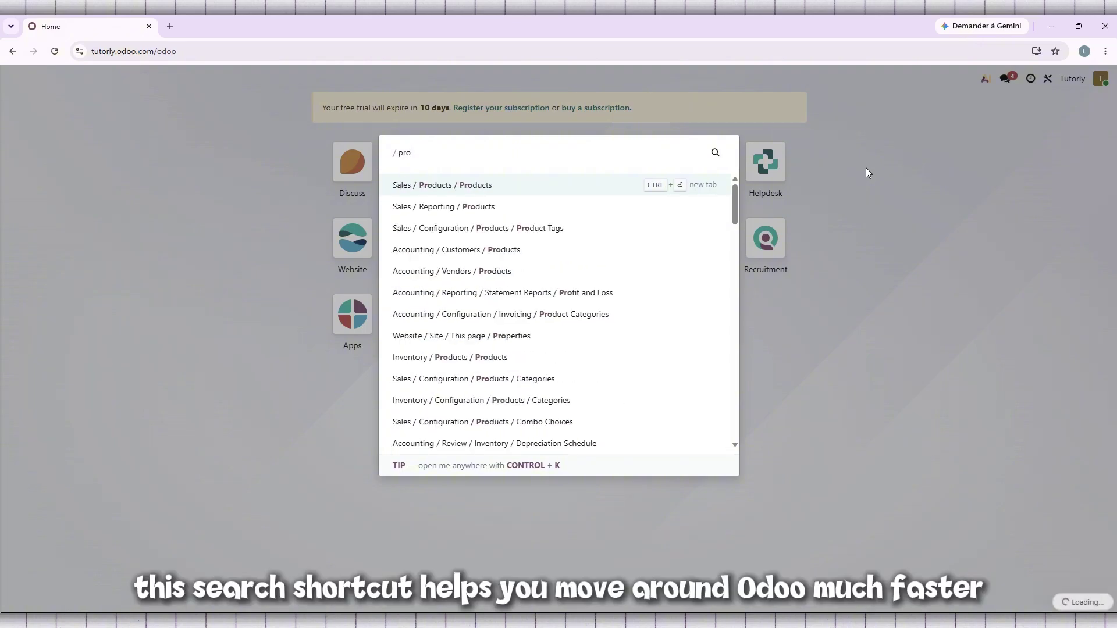
type("ducts")
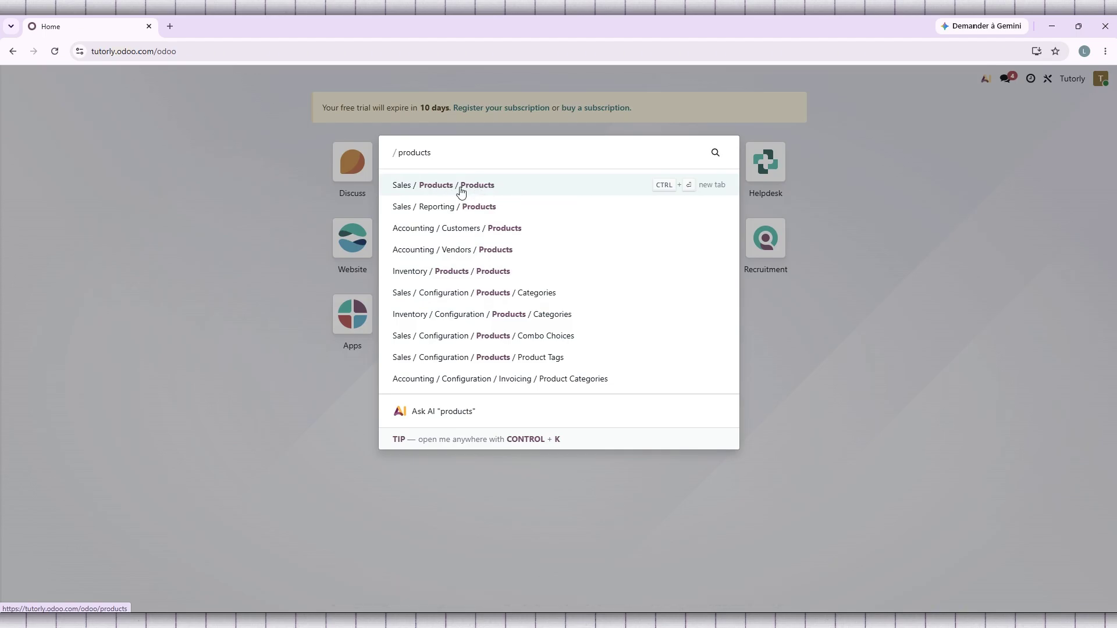
left_click(486, 188)
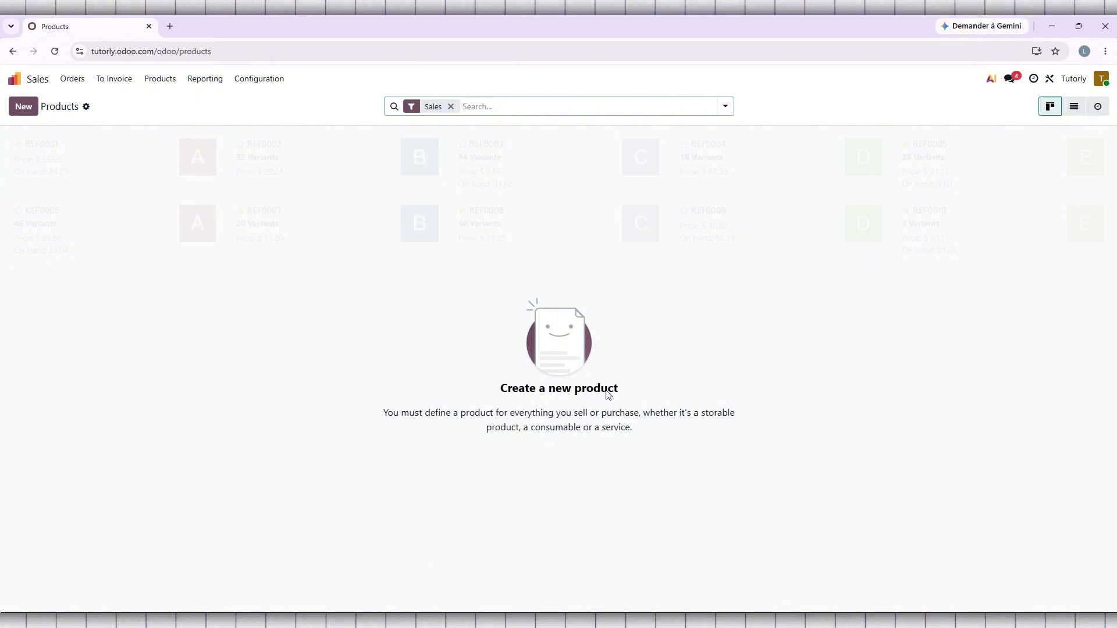
Open the record import page for the Sales products list.
left_click(86, 108)
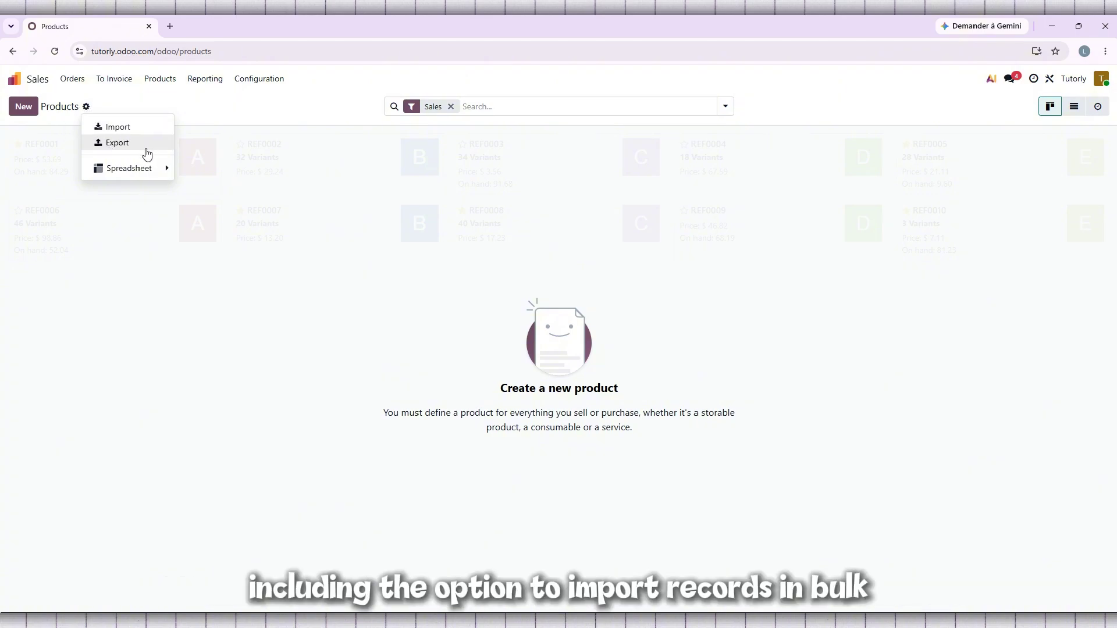
mouse_move(143, 175)
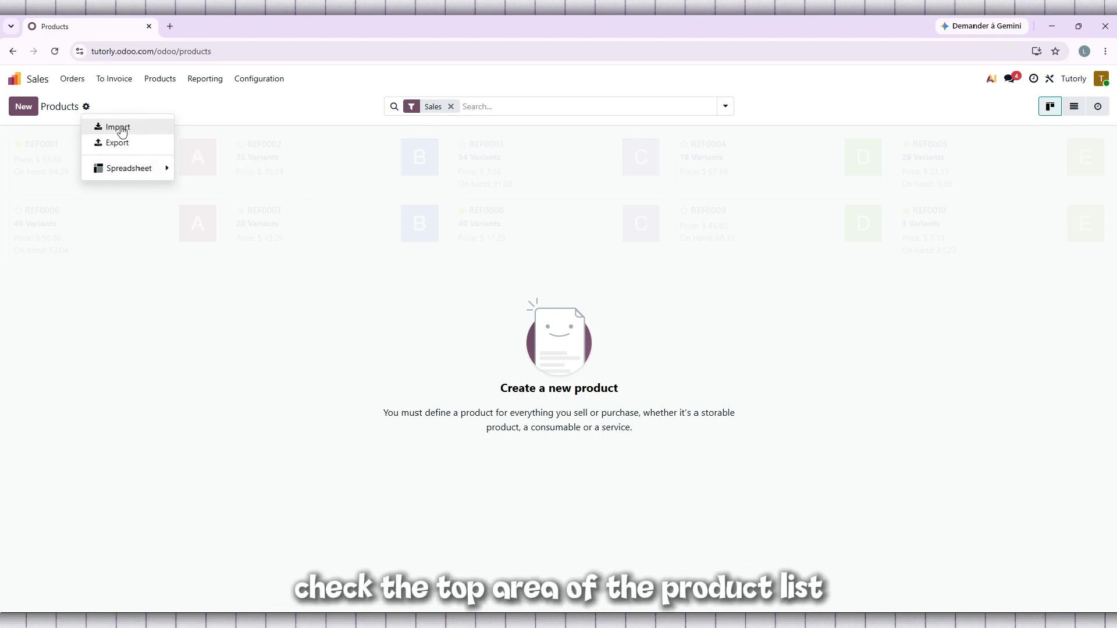
left_click(86, 108)
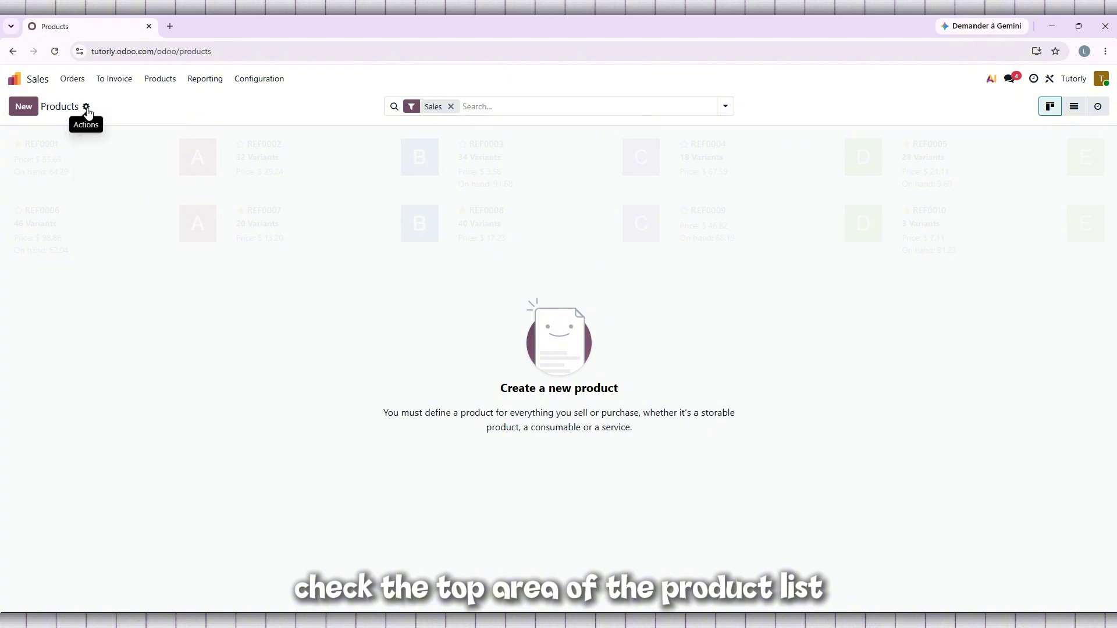
left_click(86, 108)
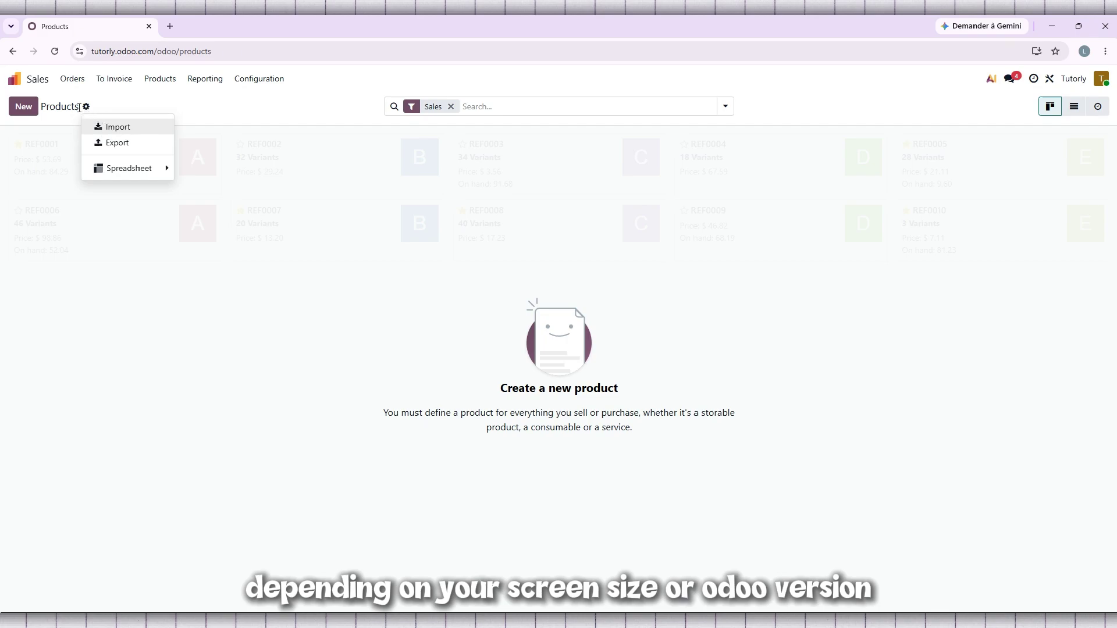
left_click(87, 107)
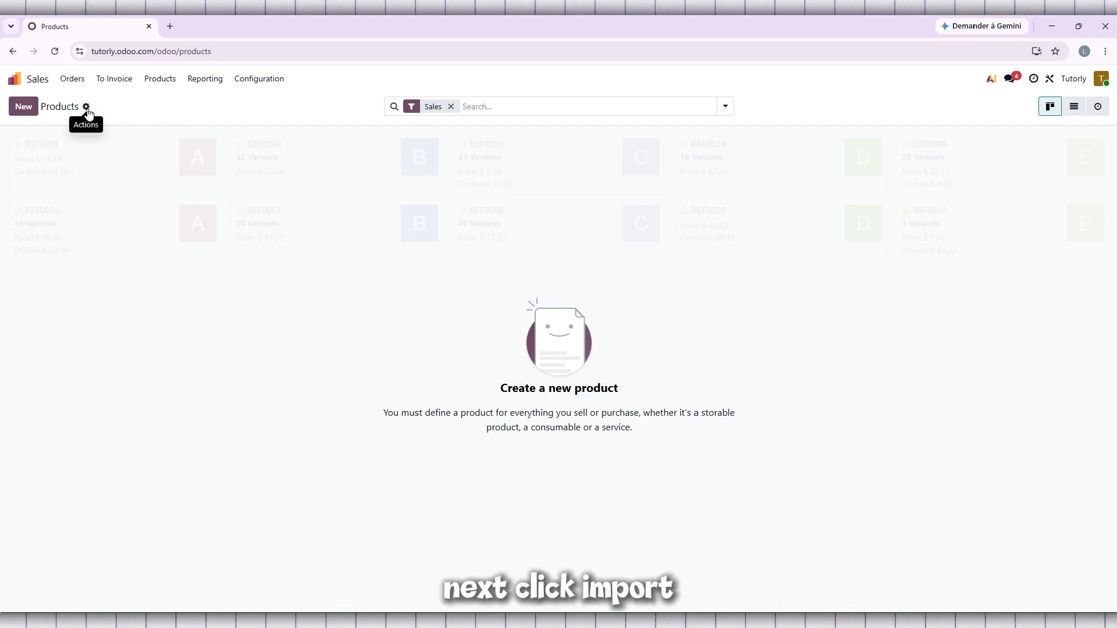
left_click(87, 107)
left_click(126, 127)
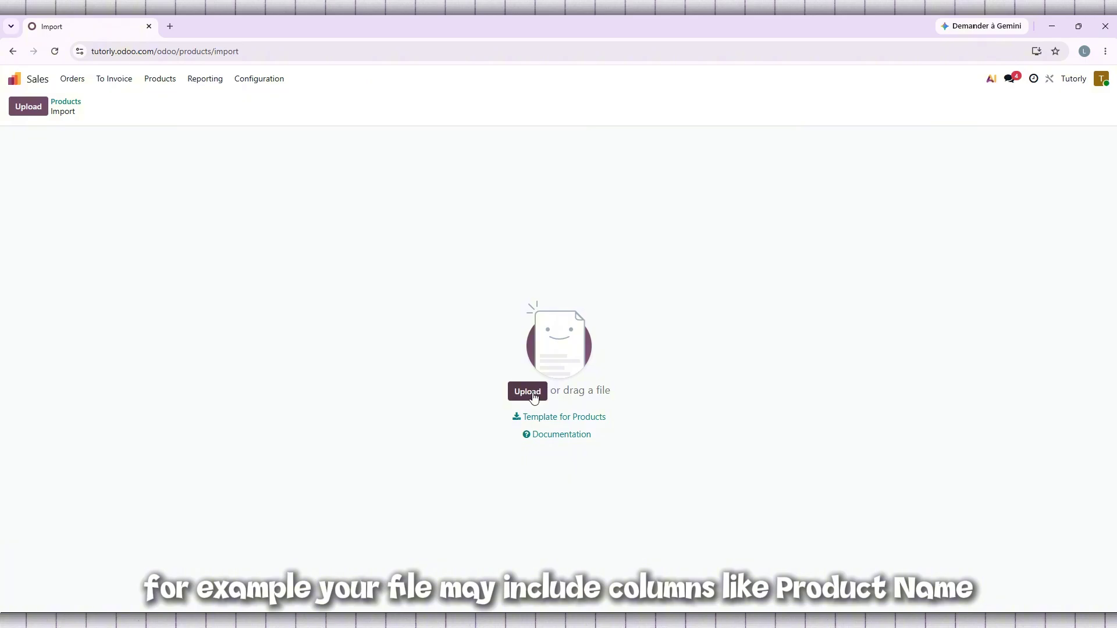
Upload odoo_products_import.xlsx from the Downloads folder as the product import file.
left_click(528, 392)
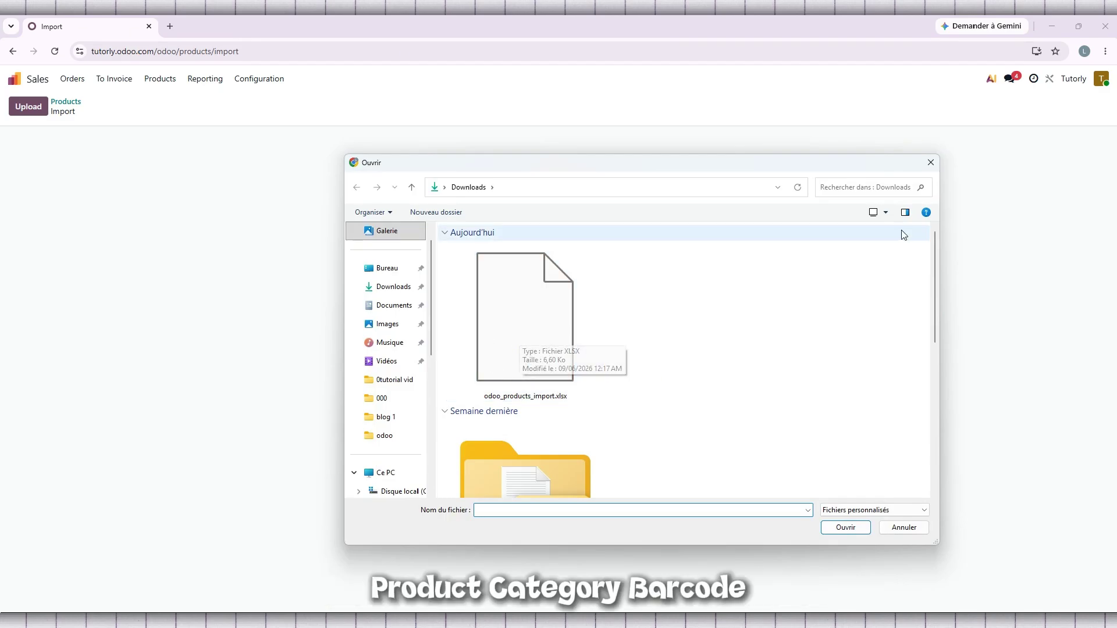
left_click(931, 162)
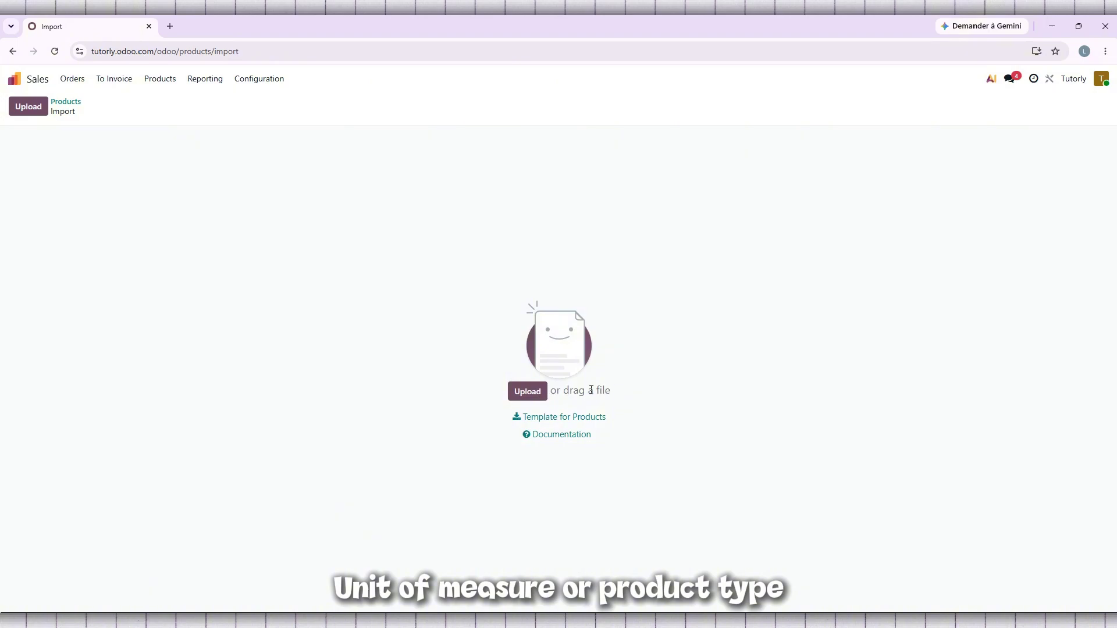
left_click(532, 394)
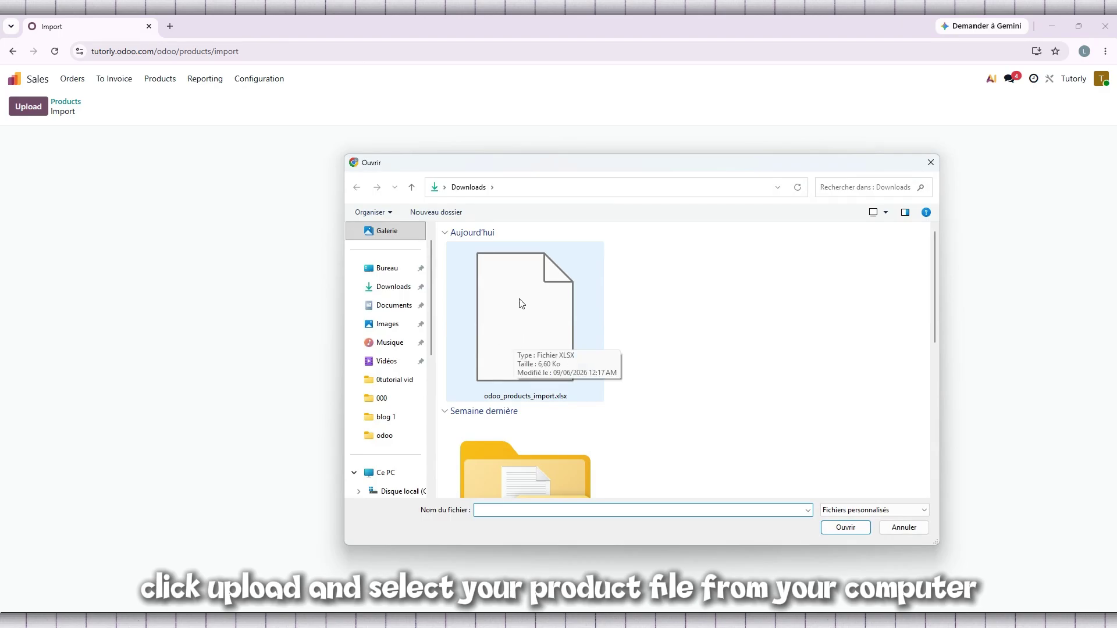
double_click(526, 329)
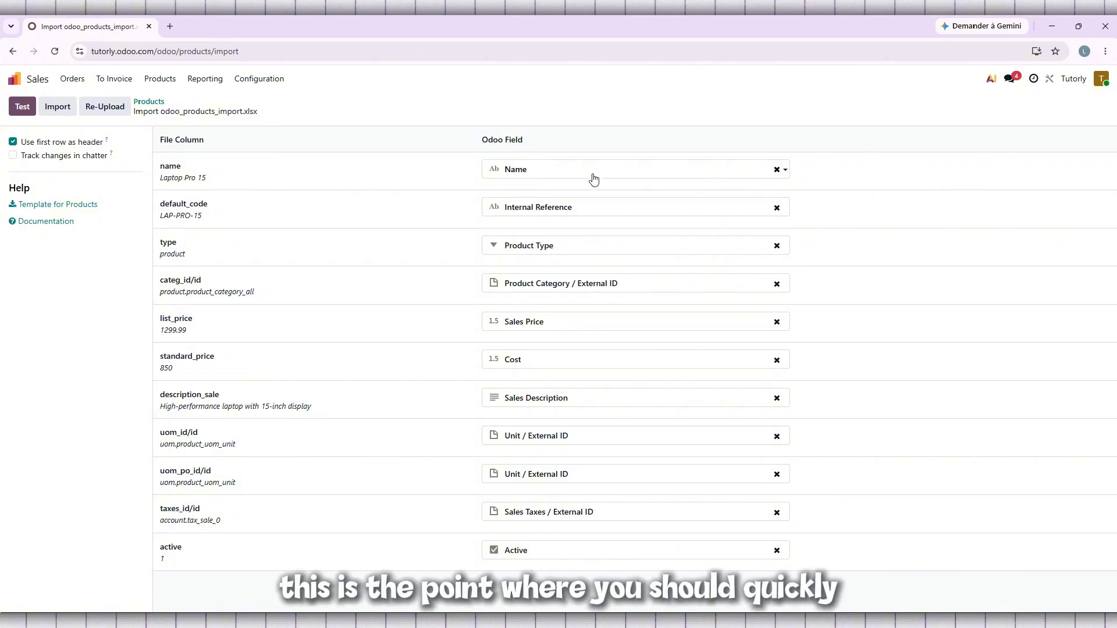
Check the field options for the file's name column, keep it mapped to Name, and test the import.
left_click(593, 175)
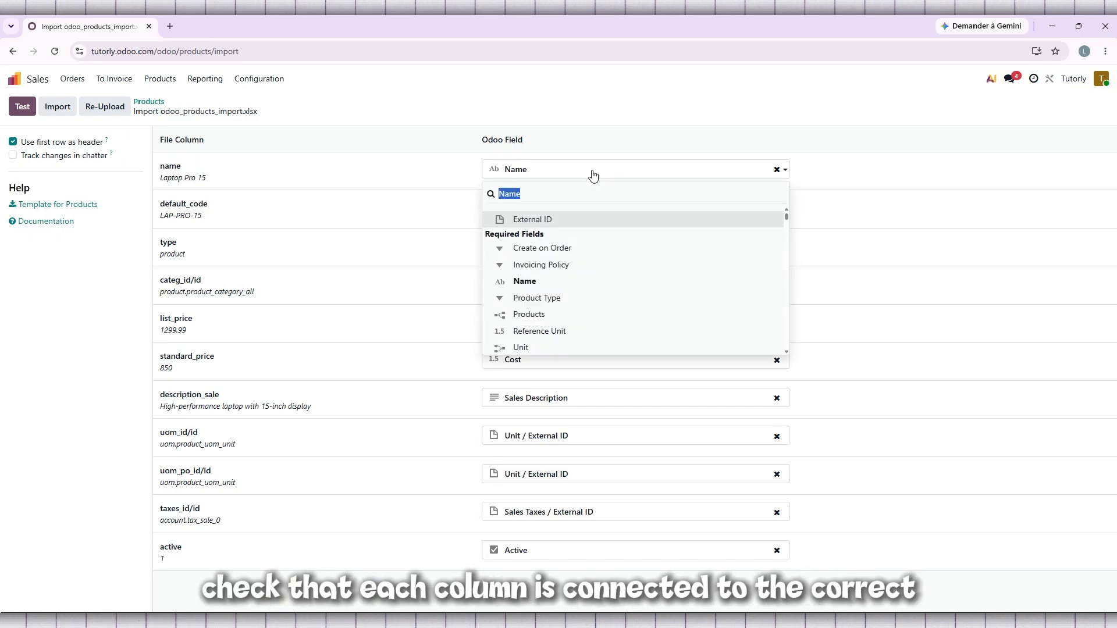
left_click(591, 177)
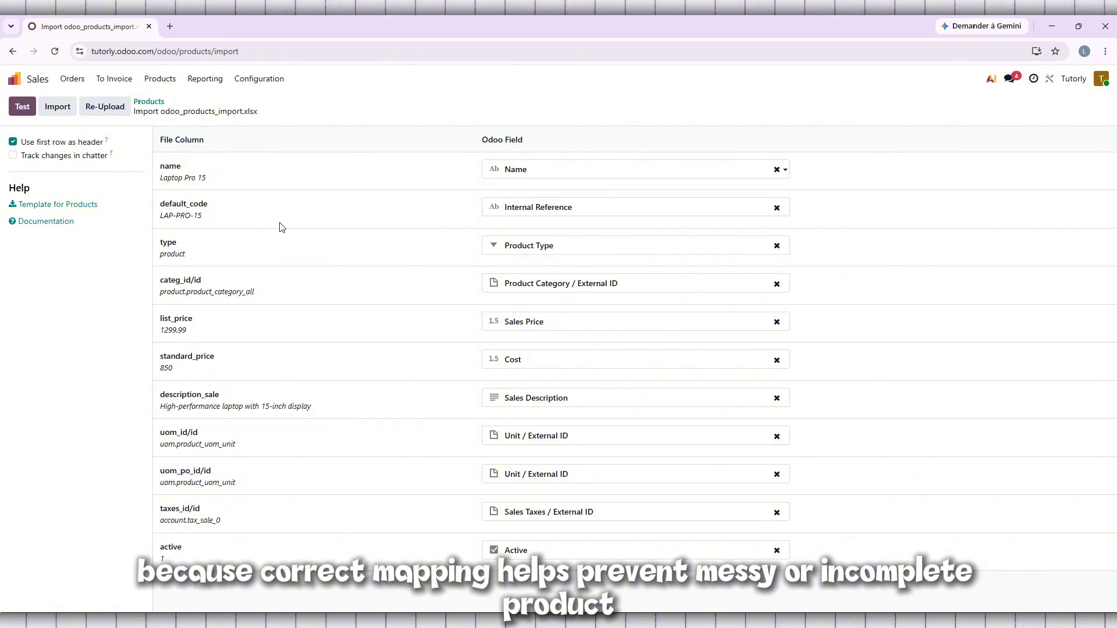
left_click_drag(262, 113, 142, 114)
left_click(181, 117)
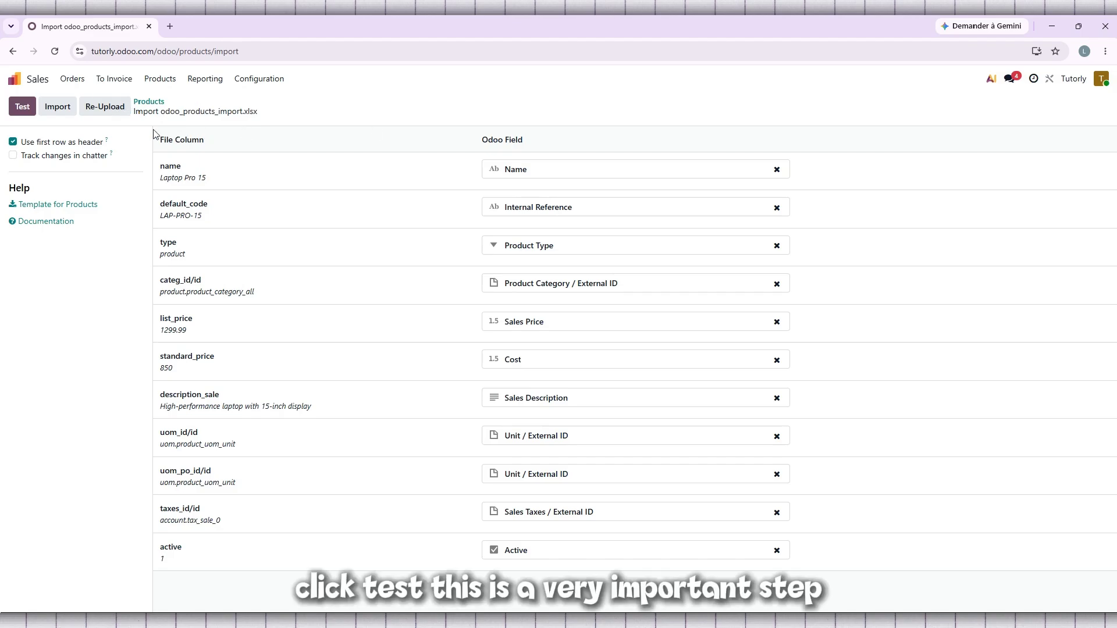
left_click(25, 111)
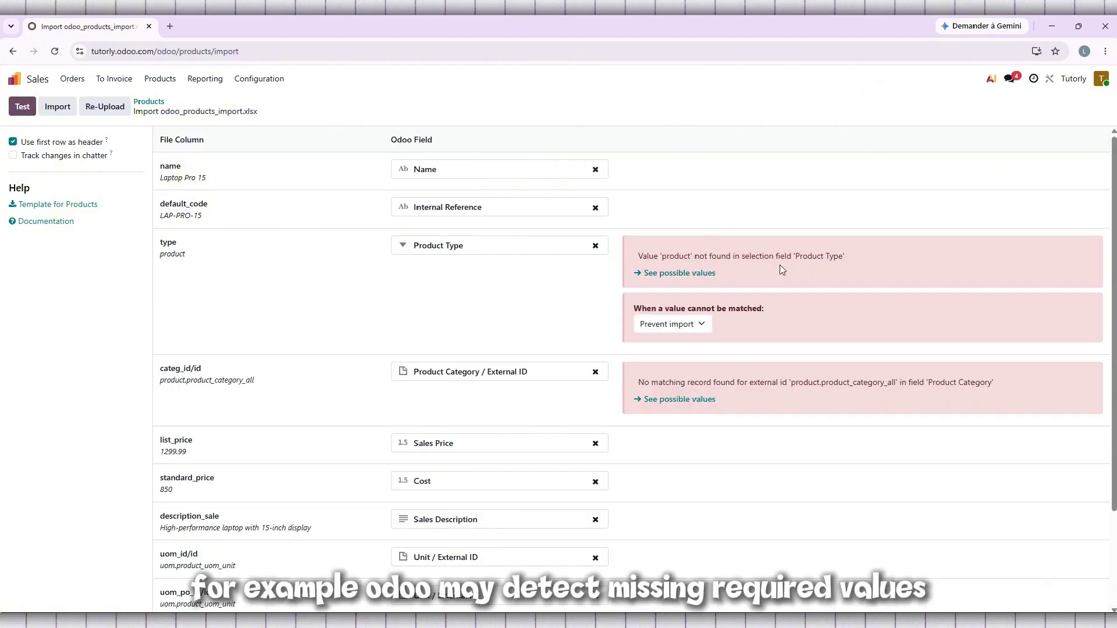
Set unmatched values of the Product Type field to Goods and review the errors on the other columns.
left_click(702, 329)
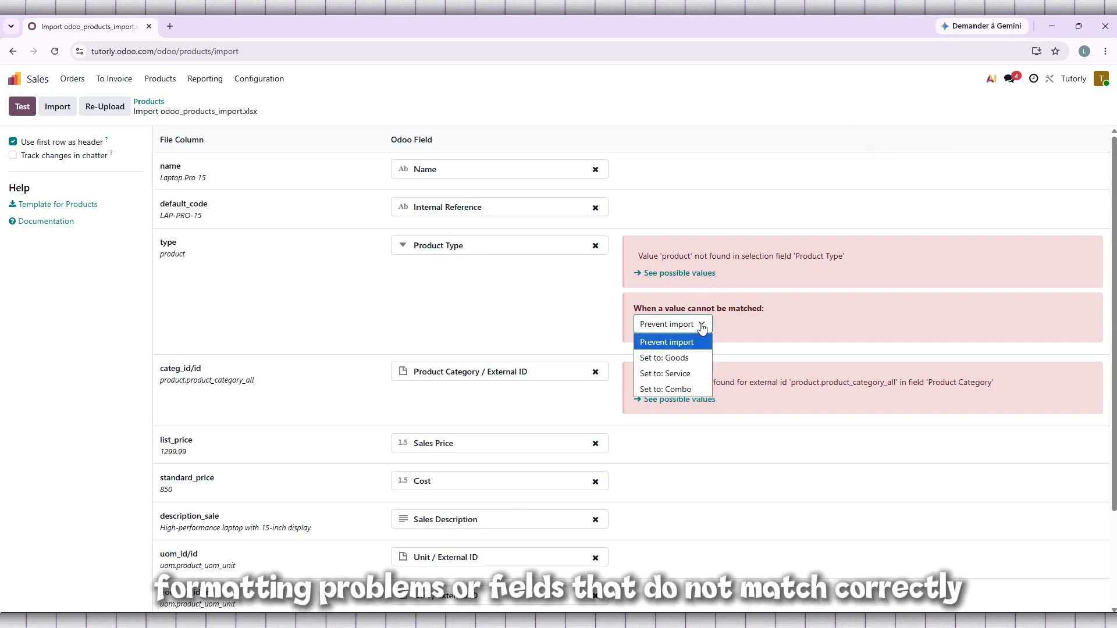
left_click(685, 358)
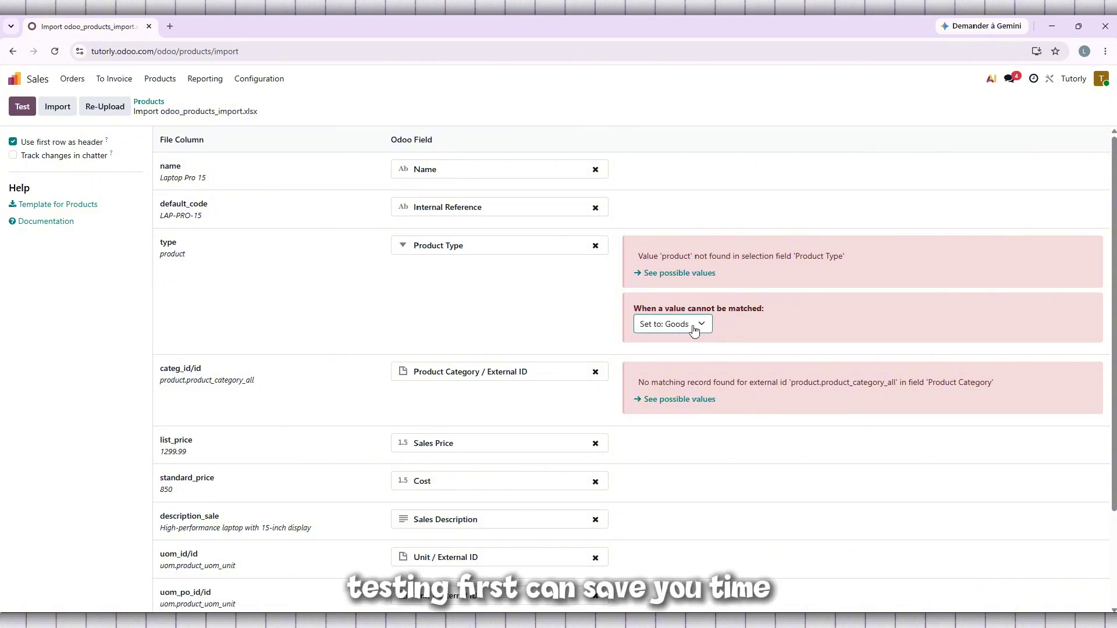
scroll(731, 387, "down", 2)
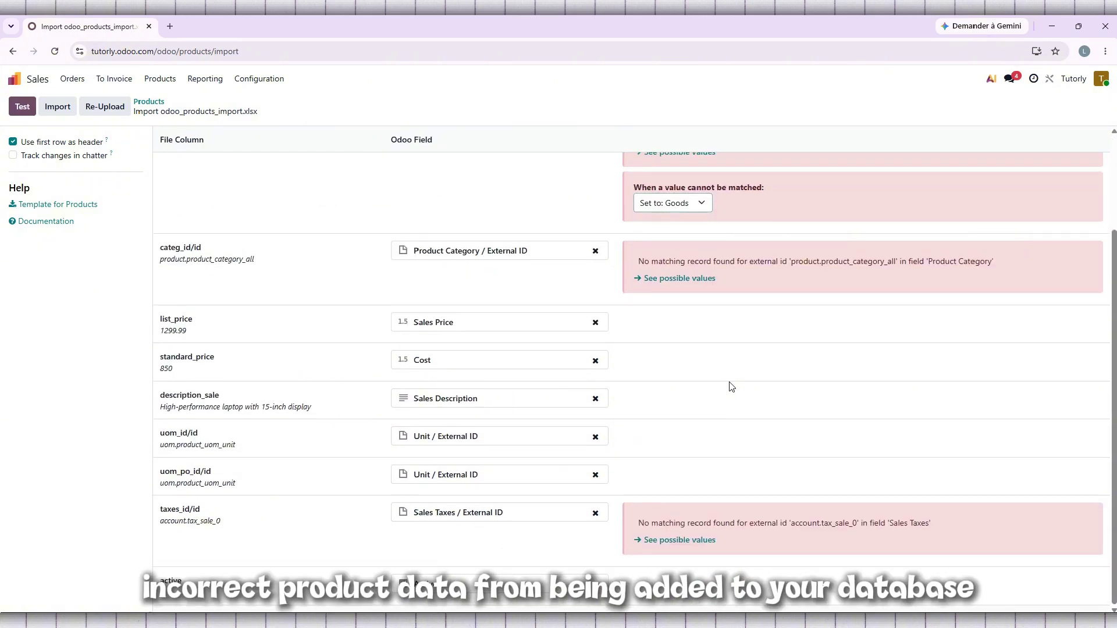
scroll(730, 383, "up", 2)
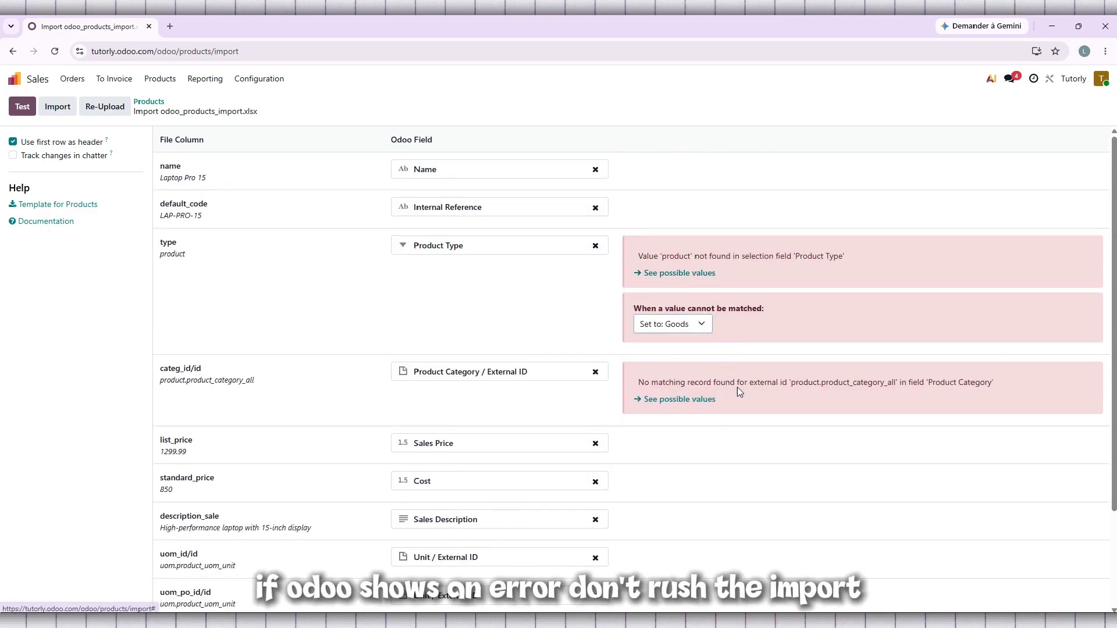
scroll(740, 388, "down", 2)
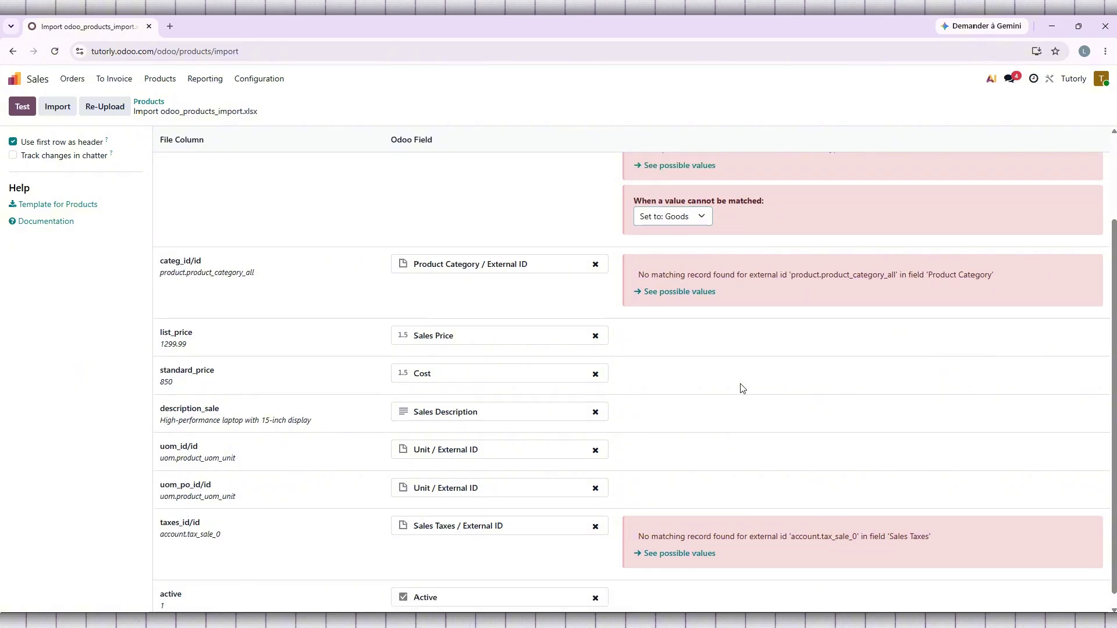
scroll(743, 393, "up", 2)
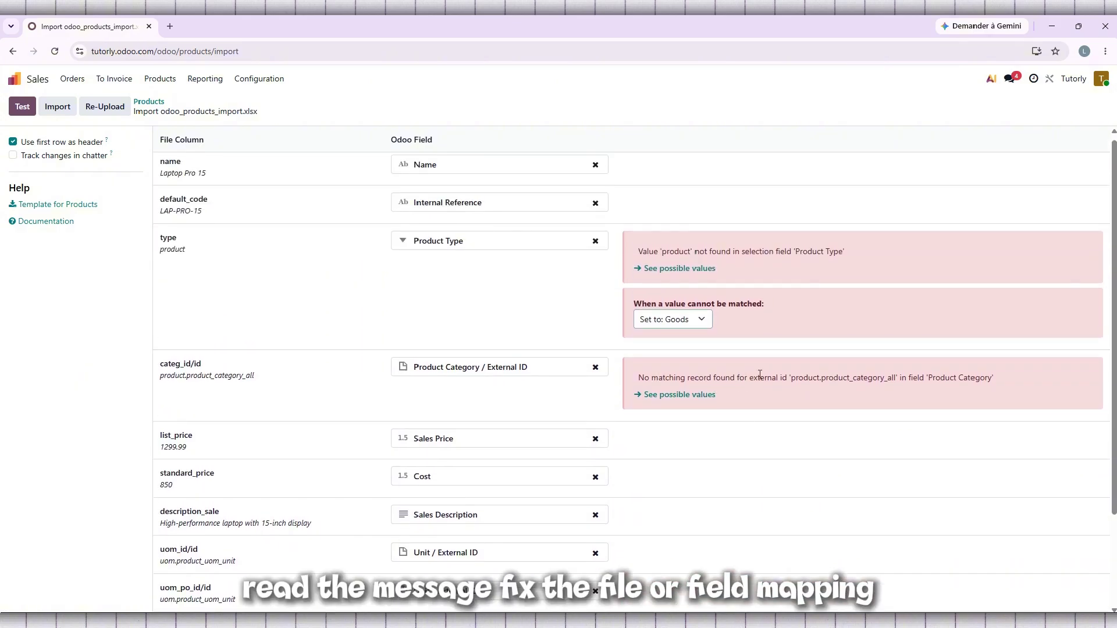
Check the possible Product Category values, ticking product.product_category_expenses before closing the list, and try to import the file.
left_click(705, 398)
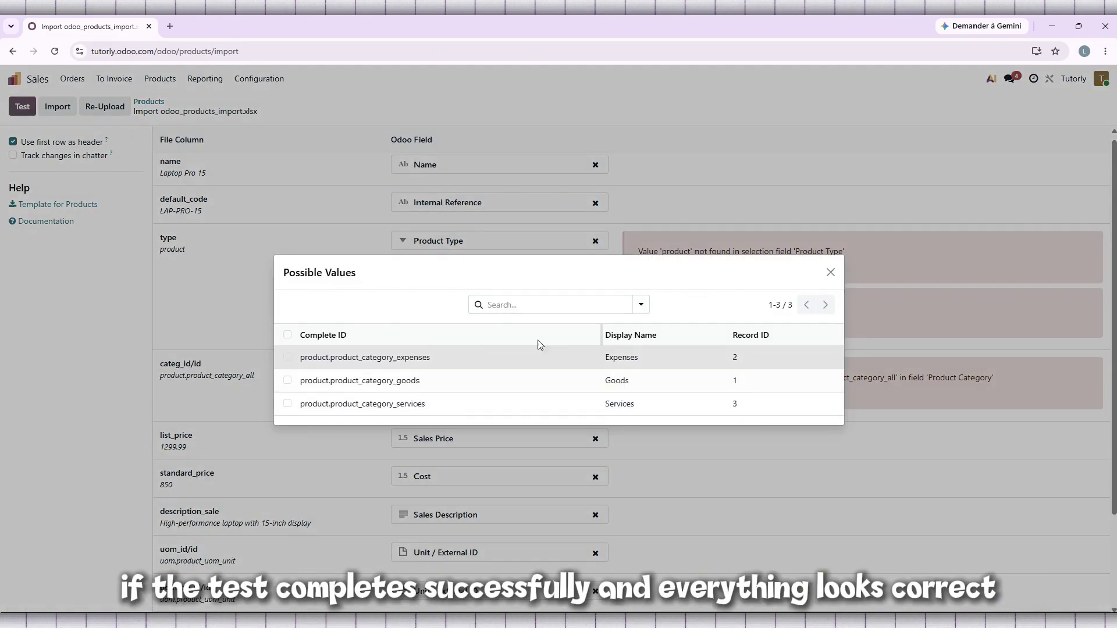
left_click(288, 357)
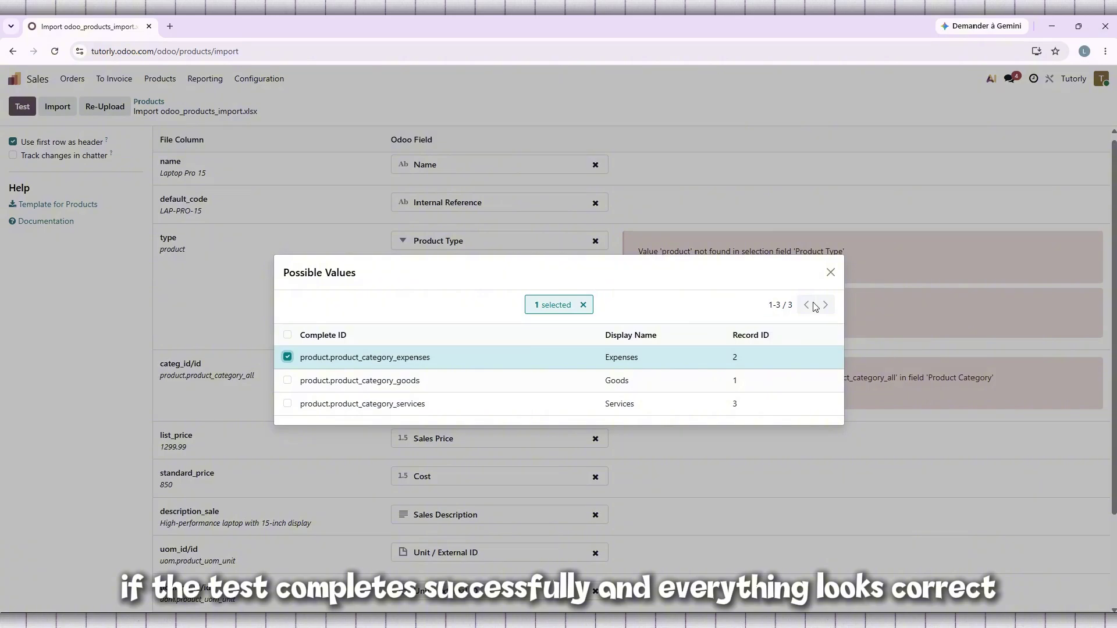
left_click(830, 275)
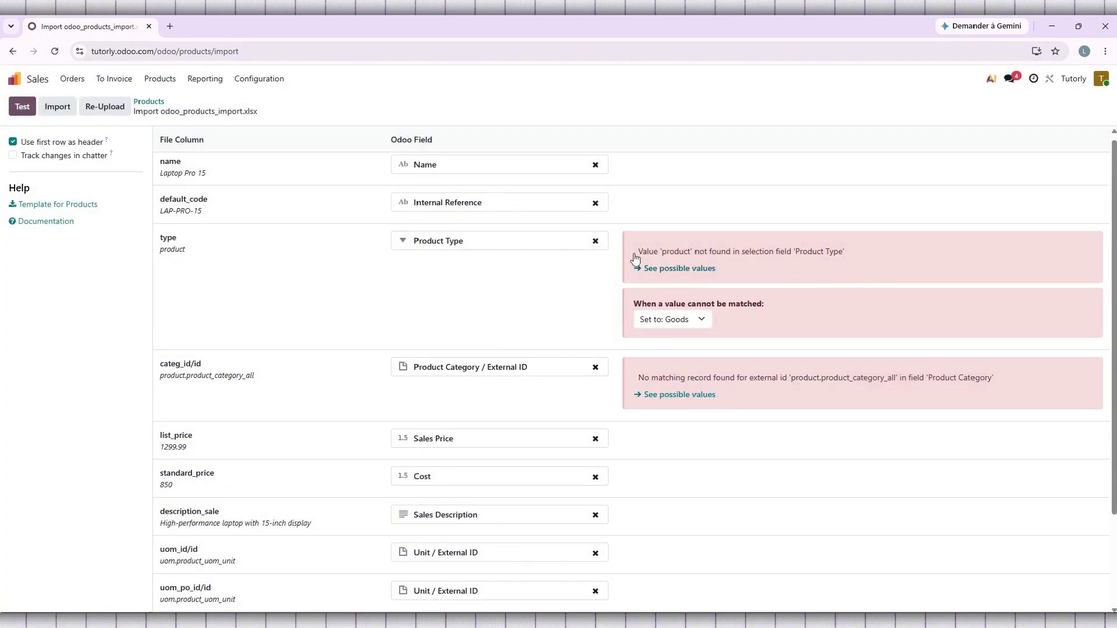
left_click(57, 112)
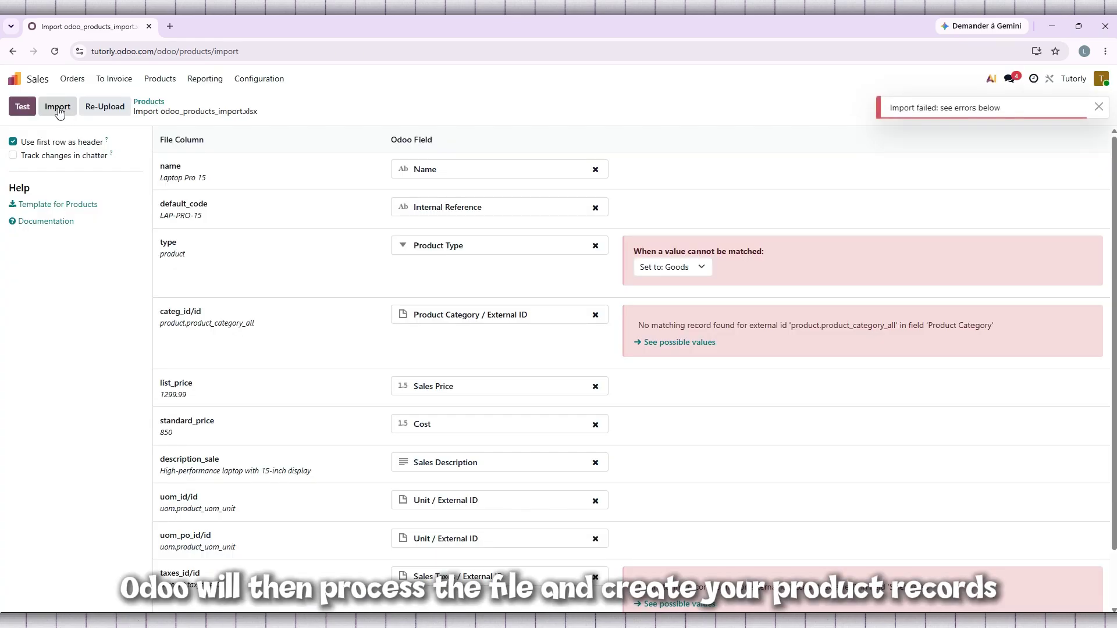
Check the Product Type fallback options, keeping Goods, and the possible Product Category values, ticking product.product_category_expenses before closing the list.
left_click(698, 278)
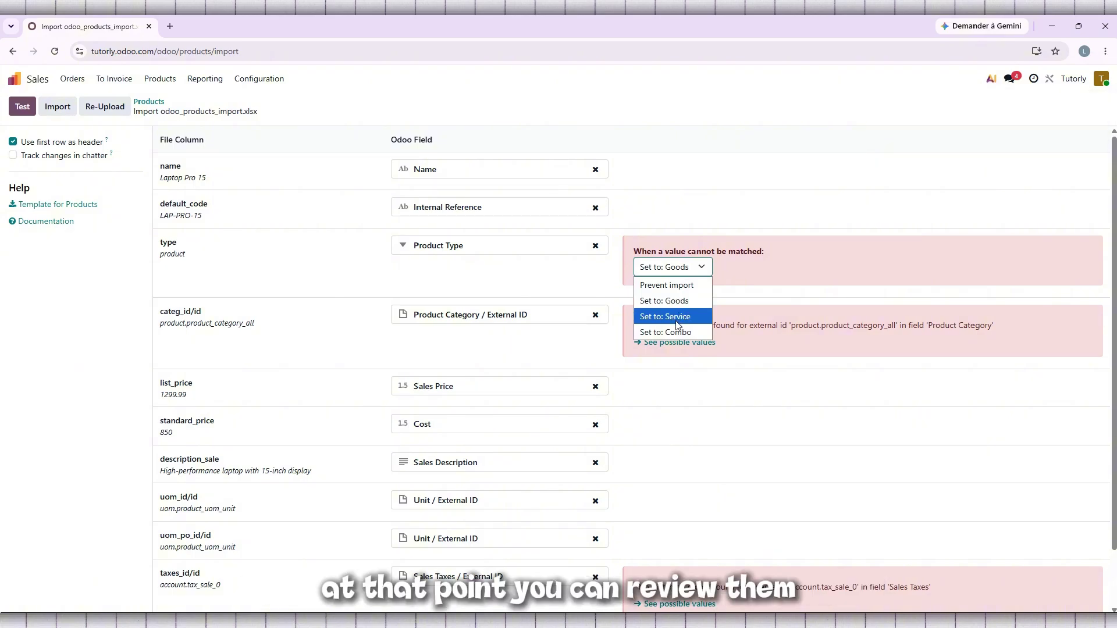
left_click(678, 344)
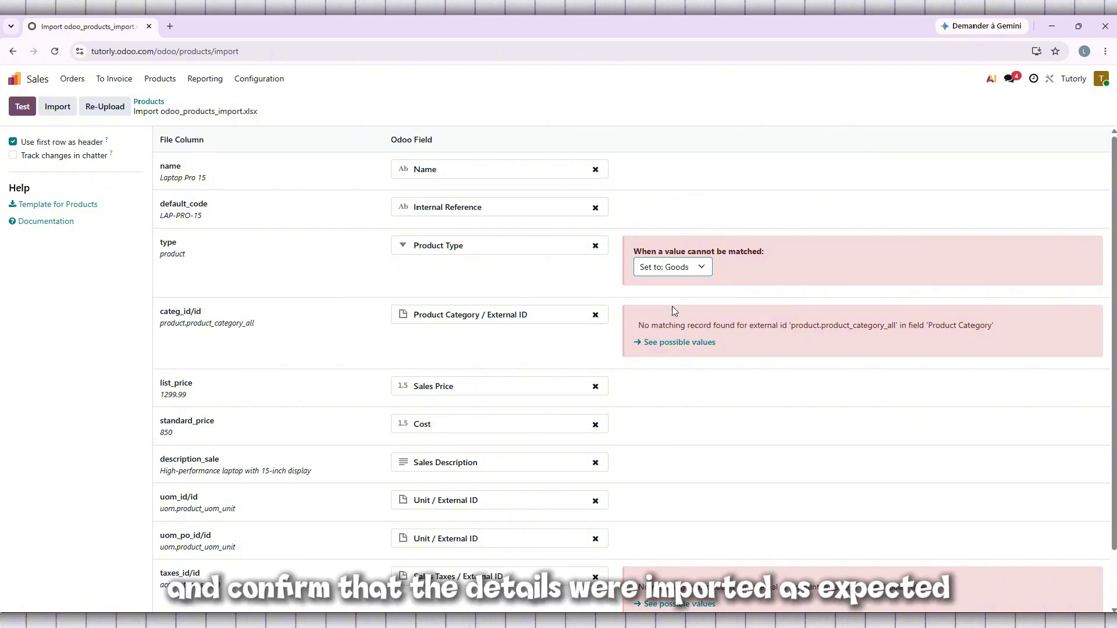
left_click(677, 343)
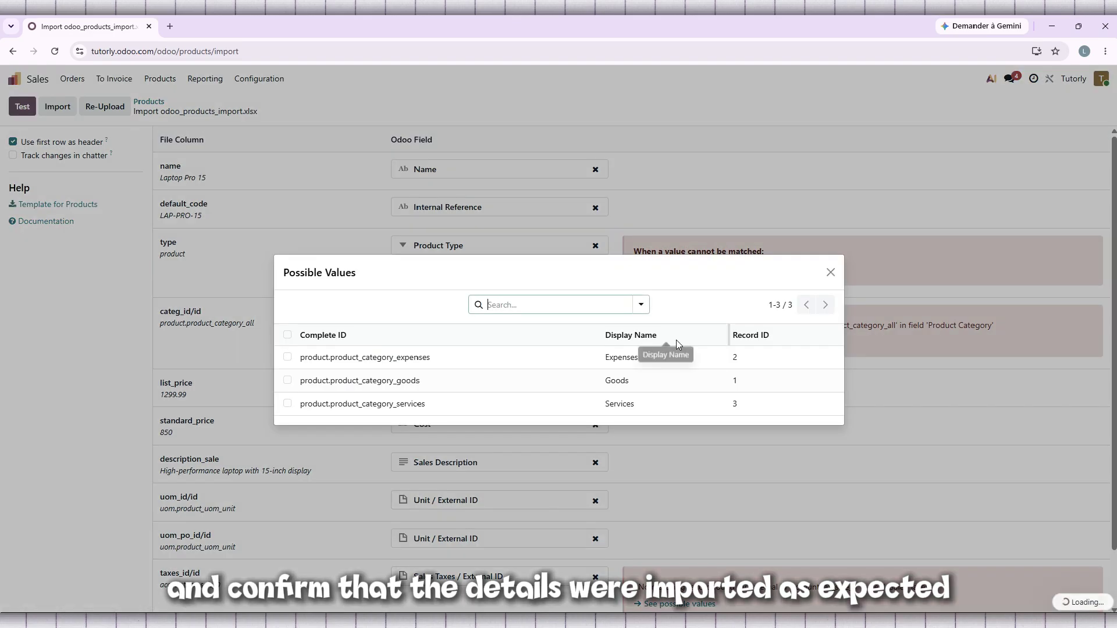
left_click(288, 357)
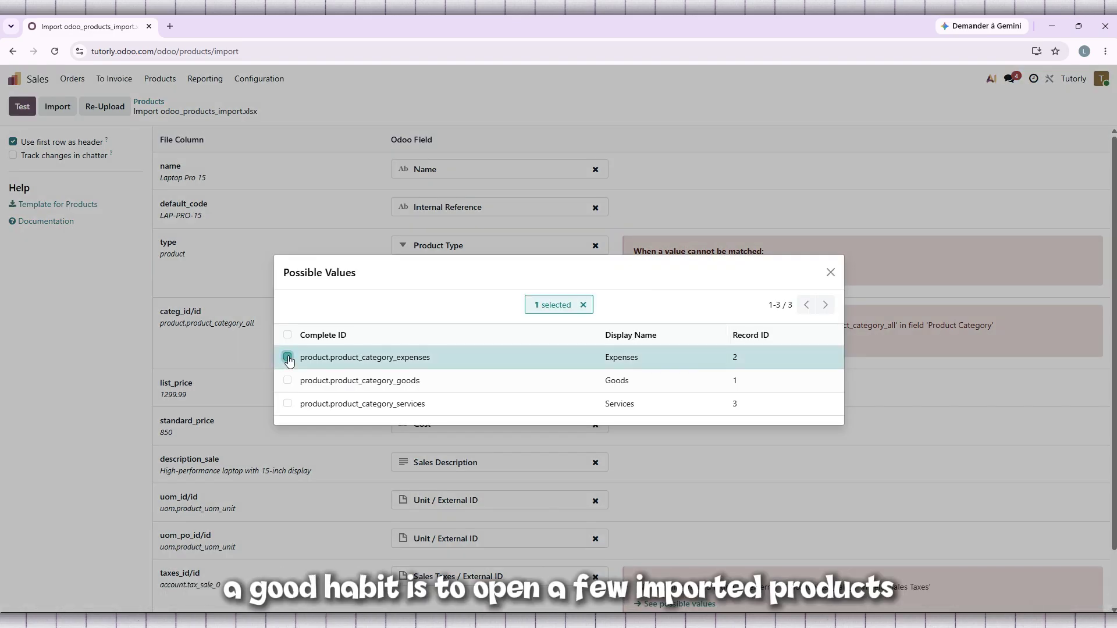
left_click(832, 273)
Check the possible Sales Taxes values, ticking account.1_account_tax_us_purchase_0 before closing the list, and try to import the file again.
scroll(757, 380, "down", 1)
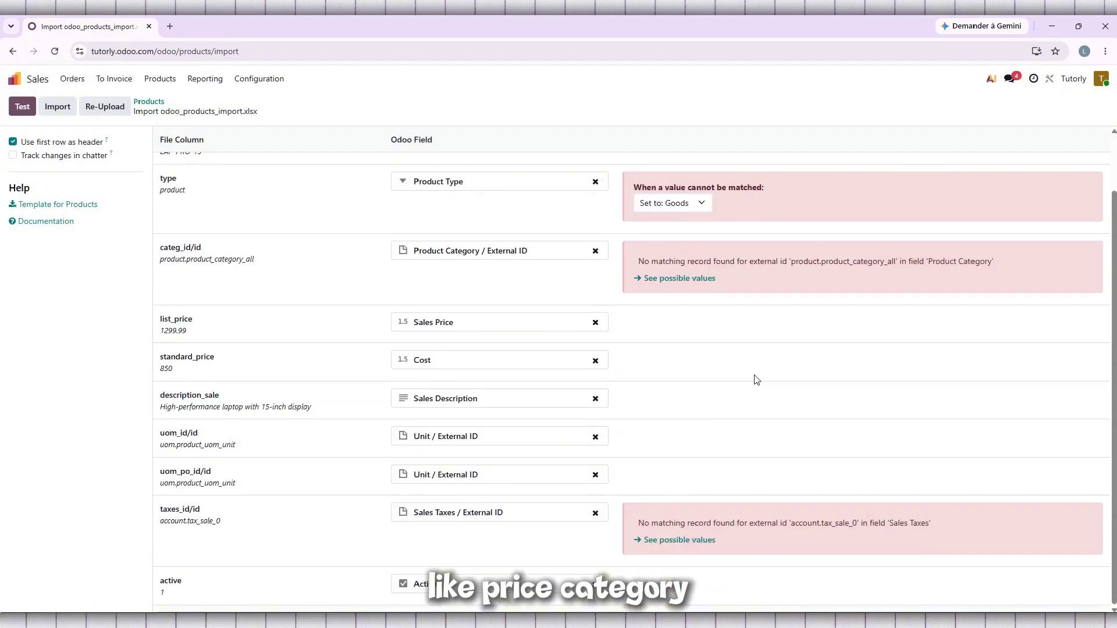
left_click(676, 539)
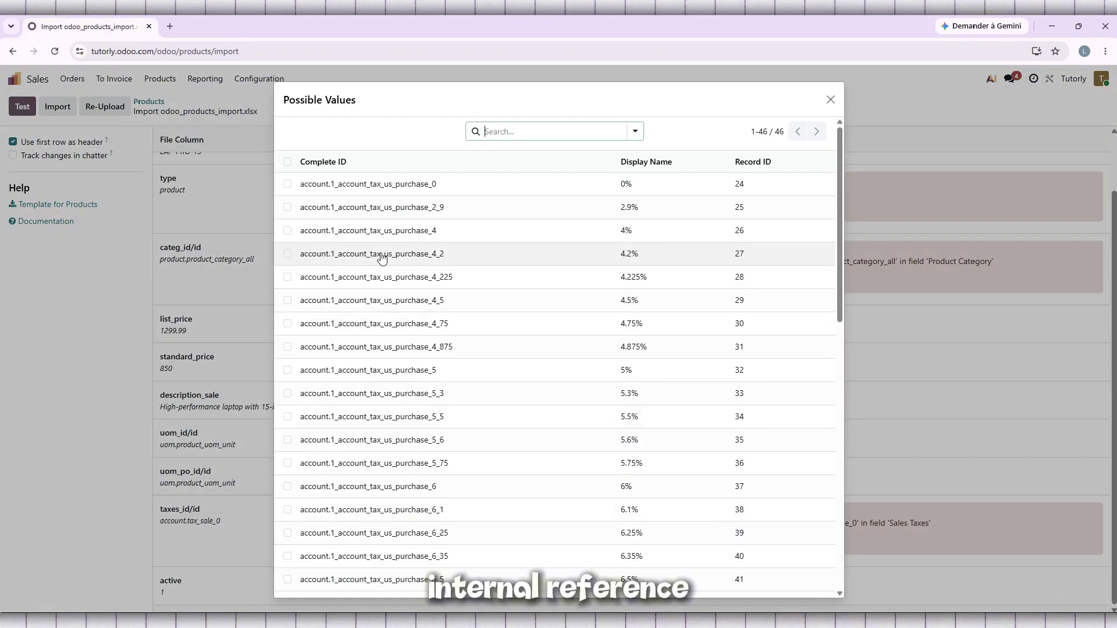
left_click(288, 184)
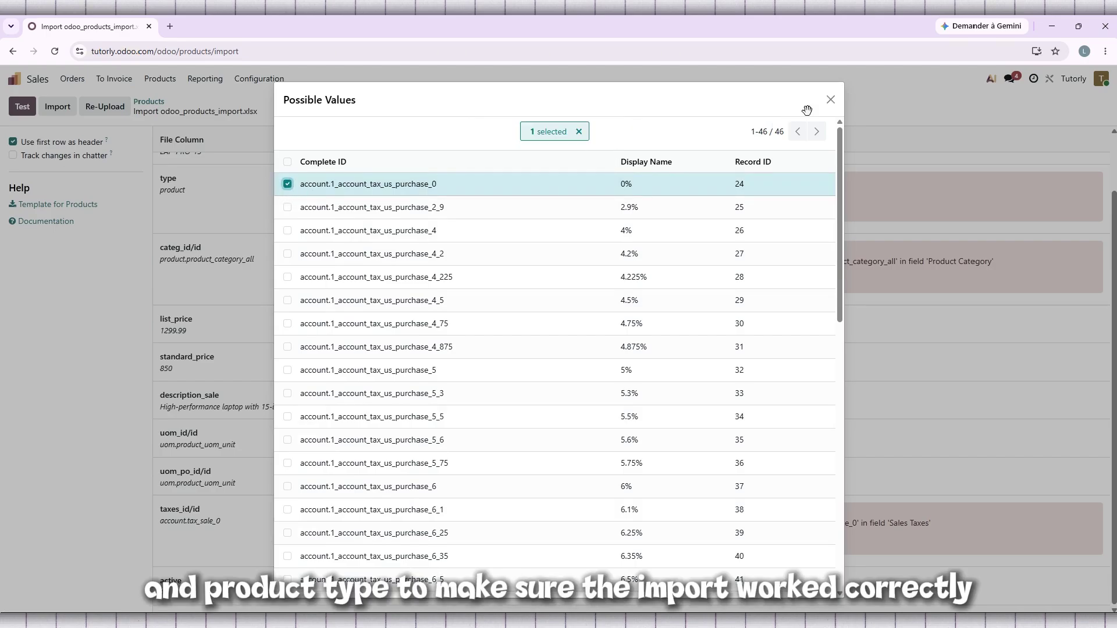
left_click(830, 100)
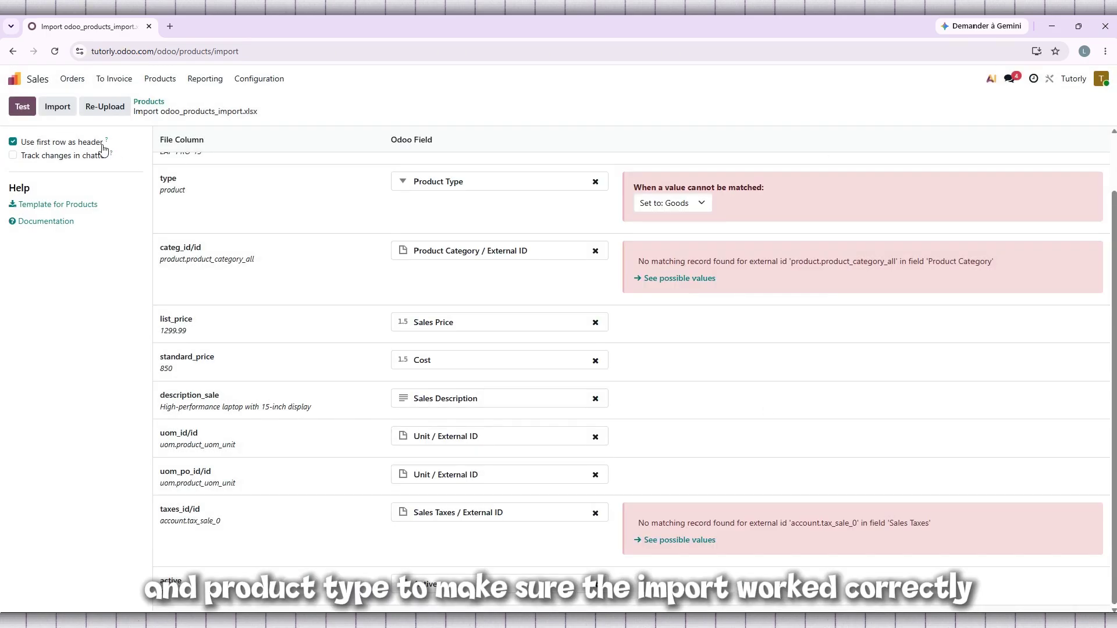
left_click(58, 107)
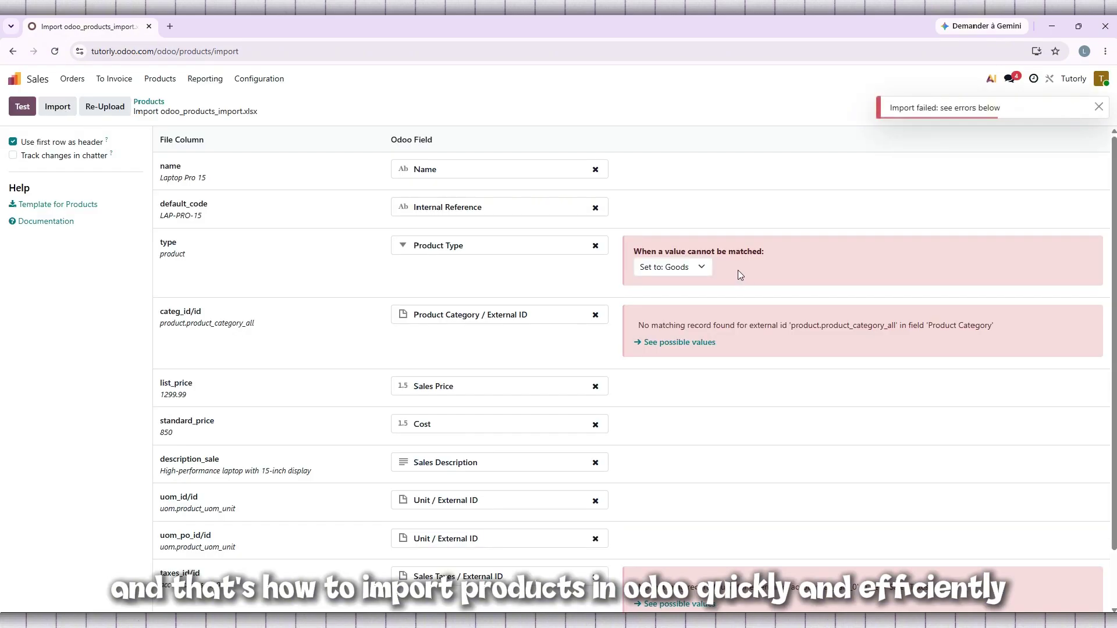
Map the file's categ_id/id column to Product Category / Database ID.
left_click(556, 317)
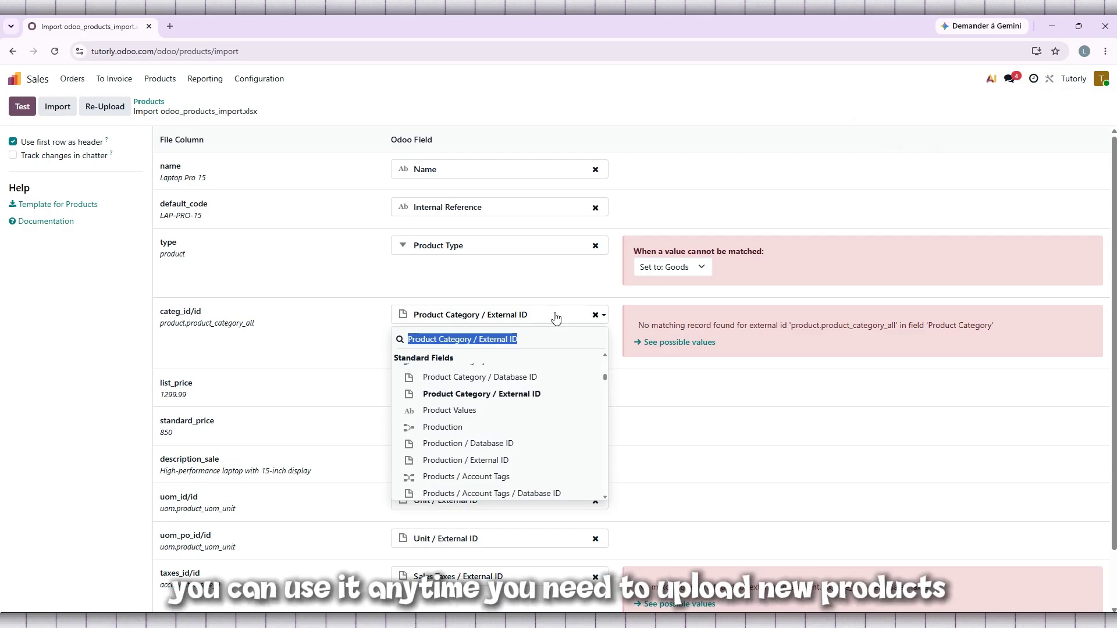
left_click(528, 378)
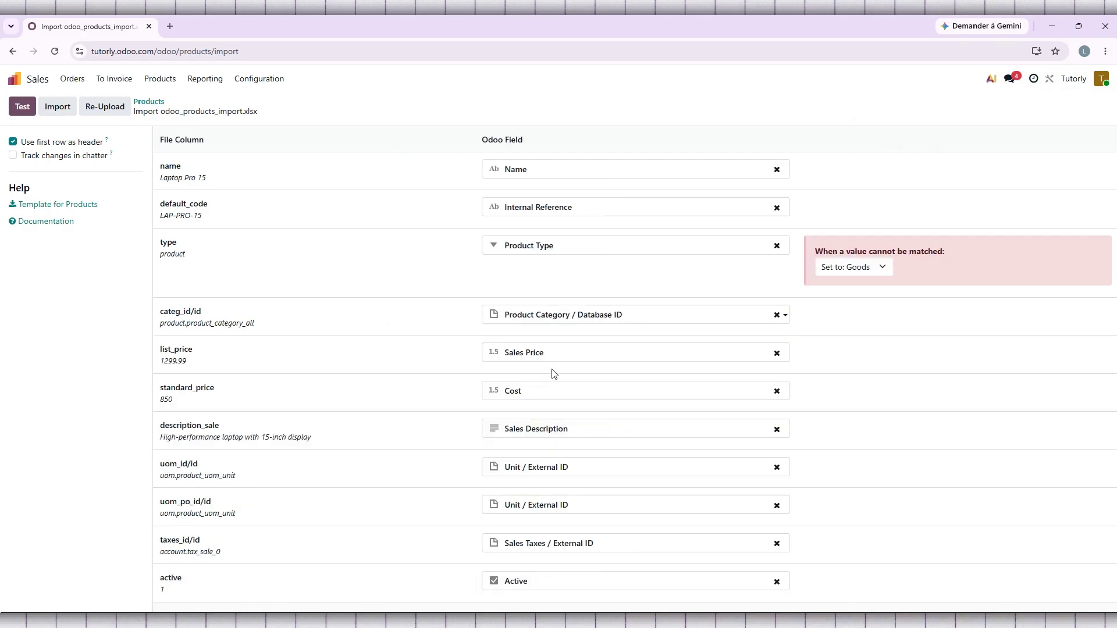